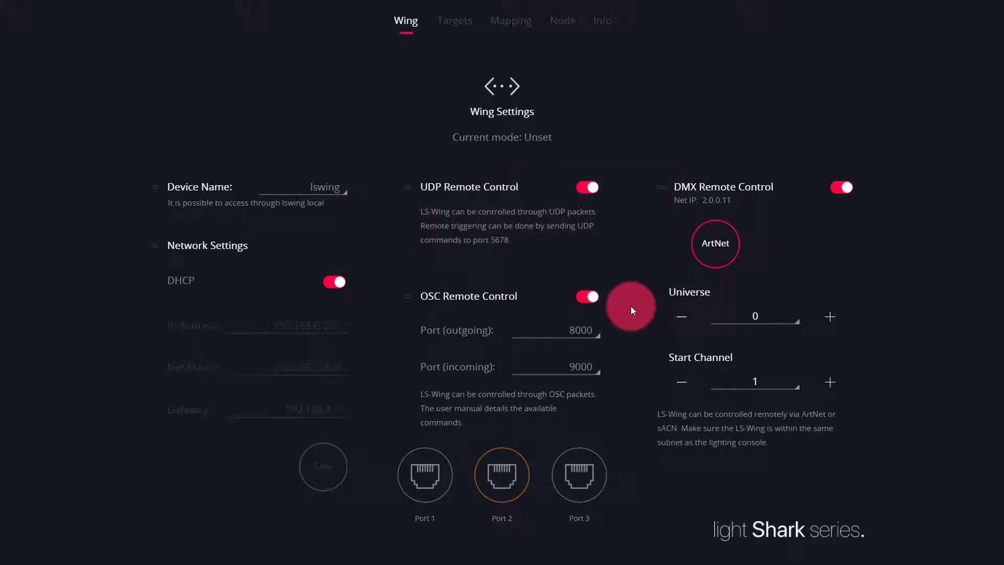
Step: Turn off OSC Remote Control in the wing settings
left_click(611, 296)
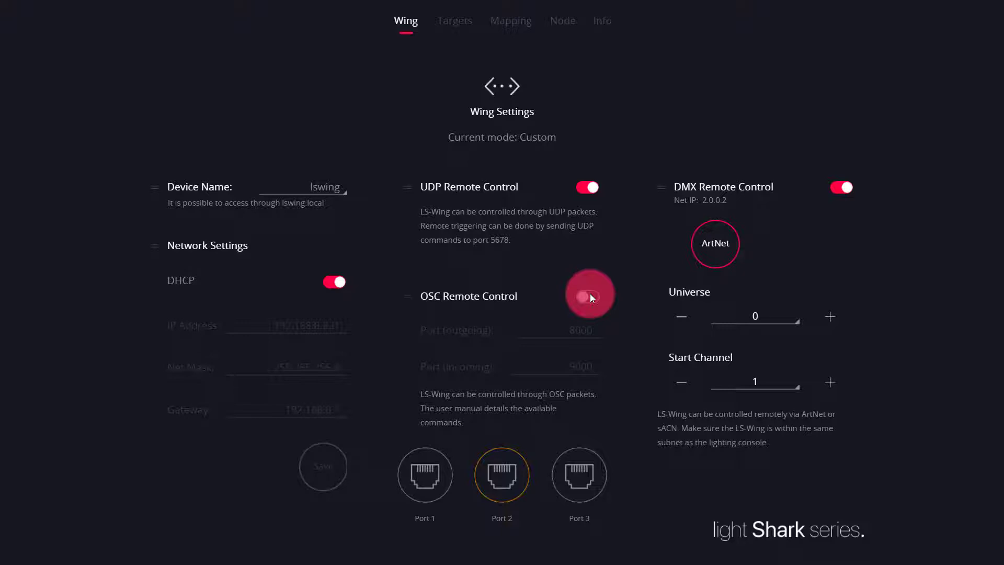
Step: Add a Figure53 QLab4_osc target device in the first target slot and set its IP address to 192.168.0.121
left_click(452, 18)
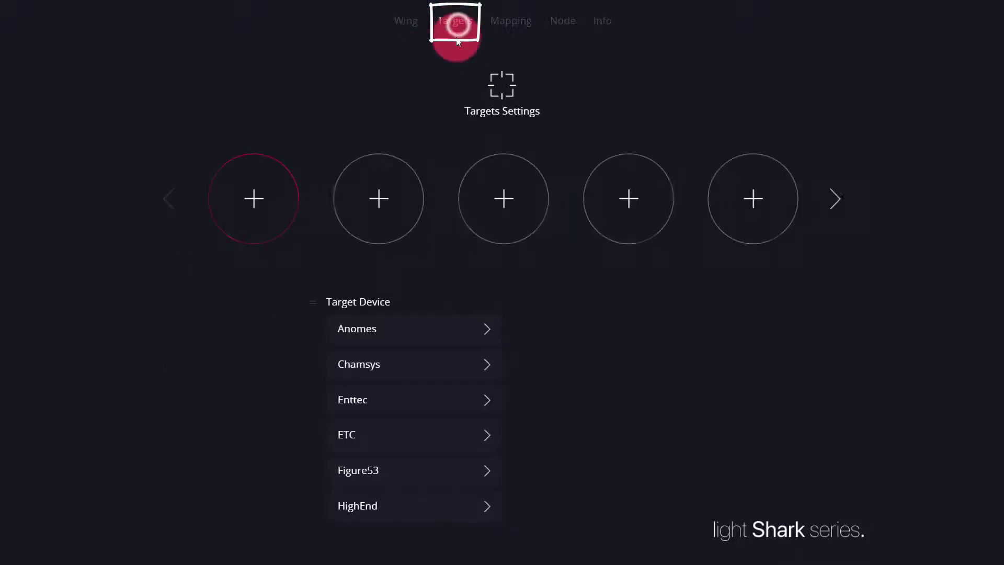
left_click(255, 199)
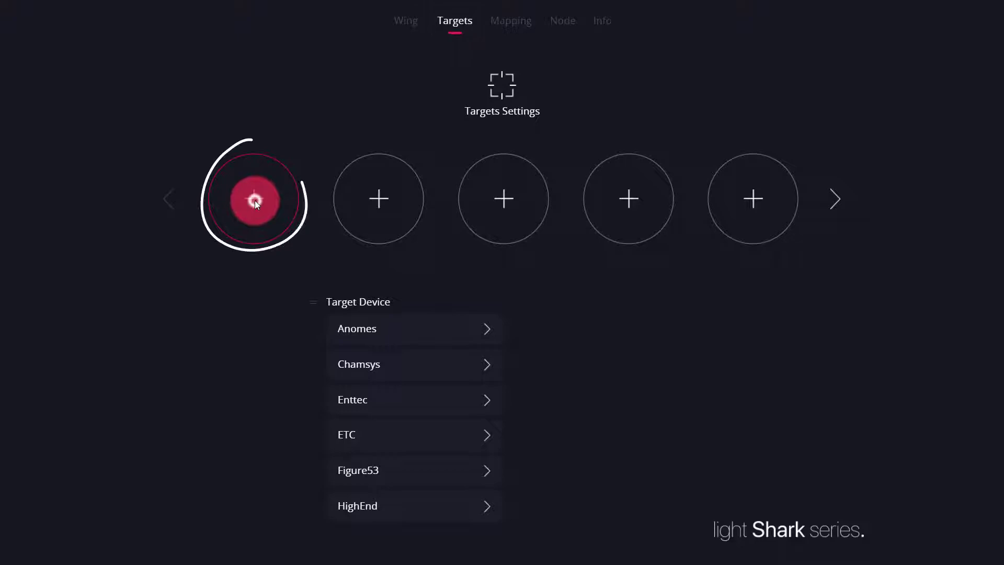
left_click(325, 318)
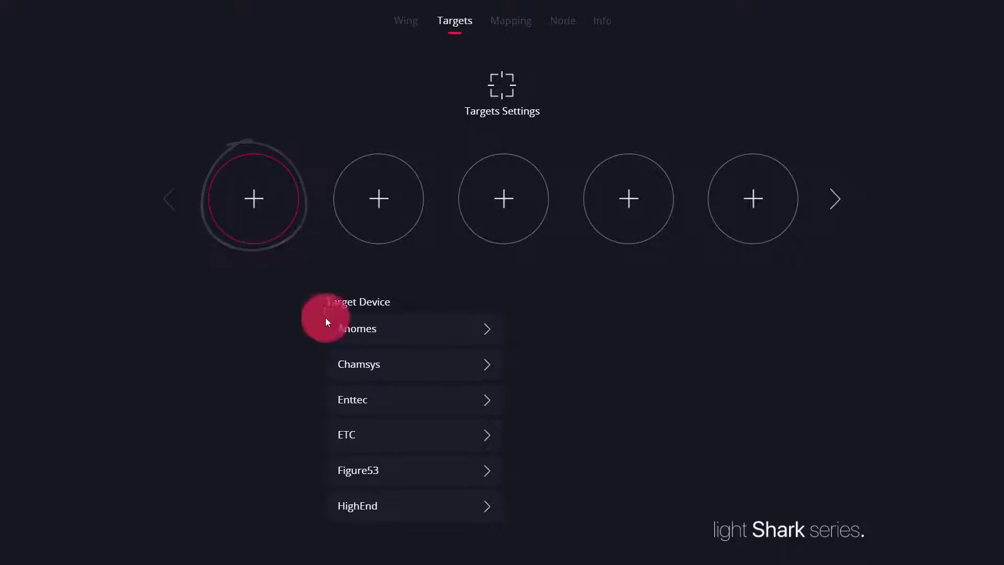
left_click(473, 471)
left_click(488, 466)
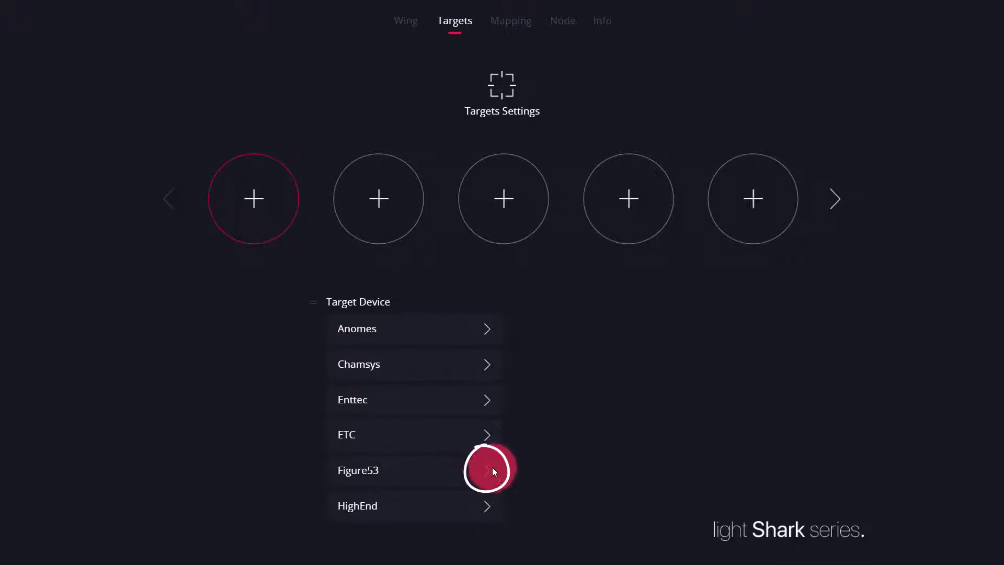
left_click(643, 330)
left_click(682, 332)
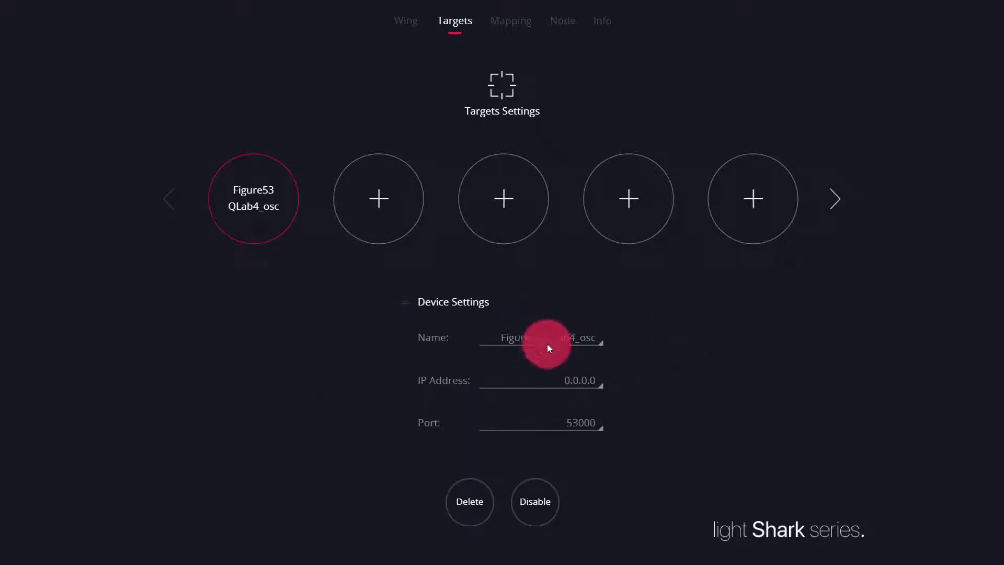
left_click(584, 383)
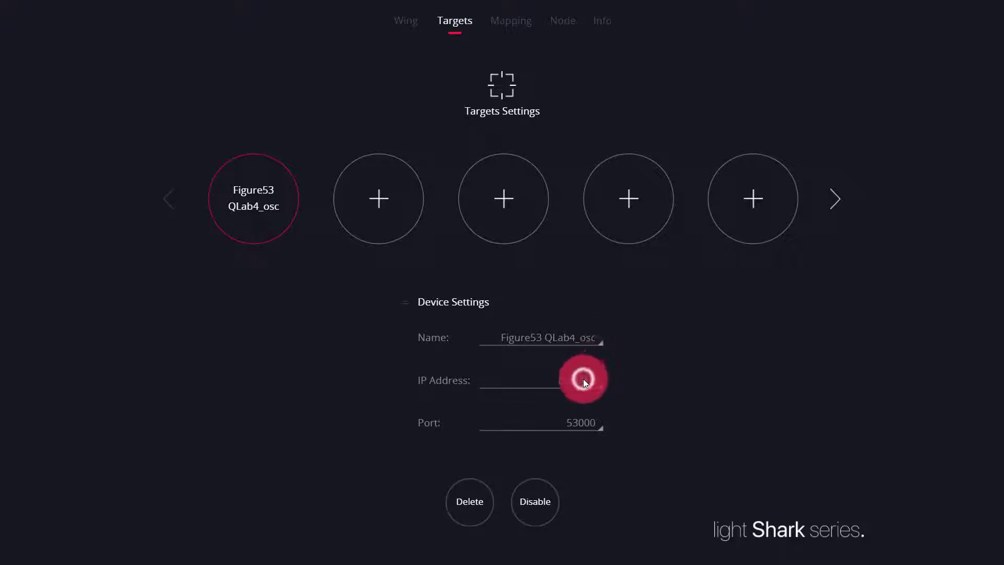
type("192.168.0.121")
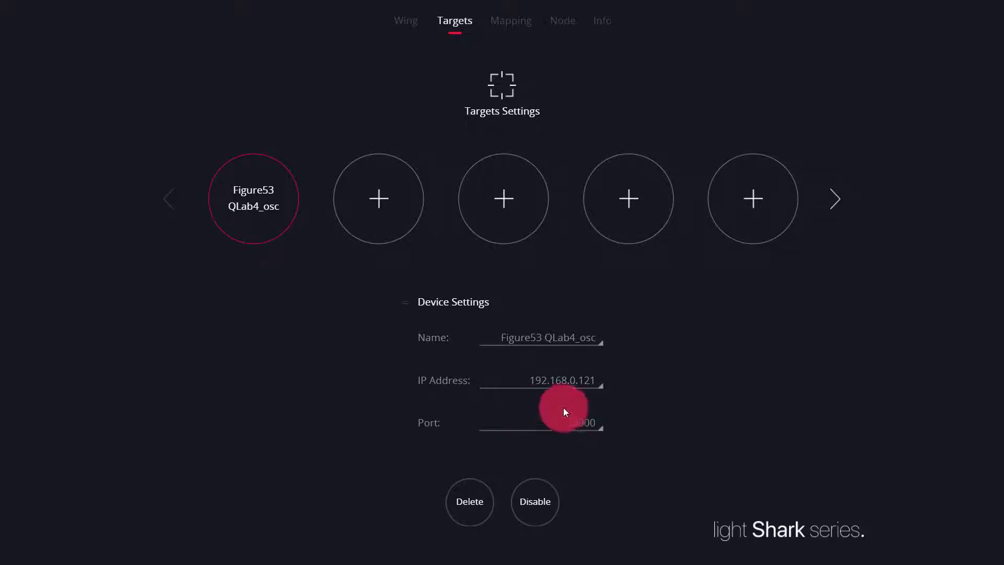
Step: Create a new mapping in the second slot, confirm making it active, and name it QLab
left_click(503, 23)
left_click(269, 209)
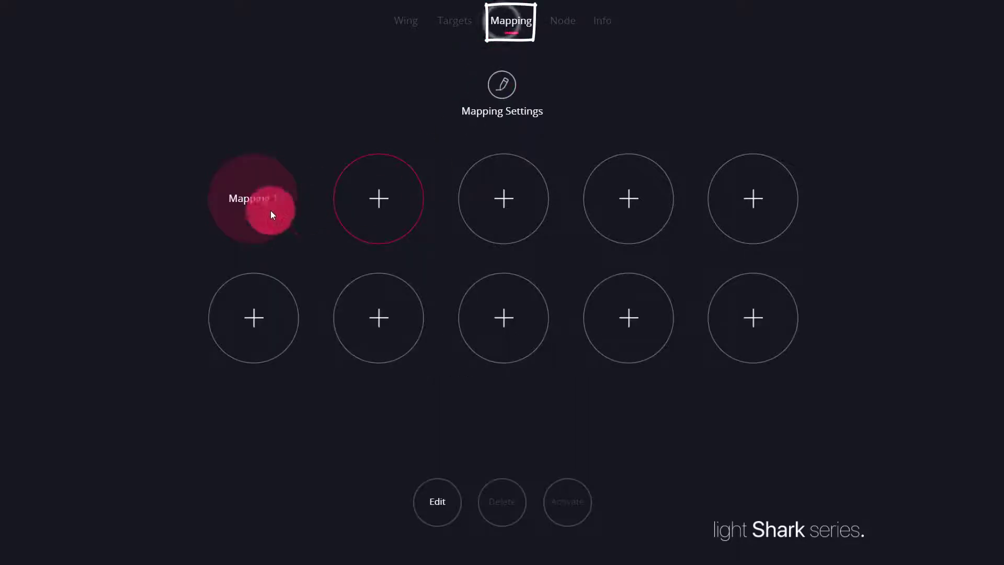
left_click(374, 192)
left_click(429, 503)
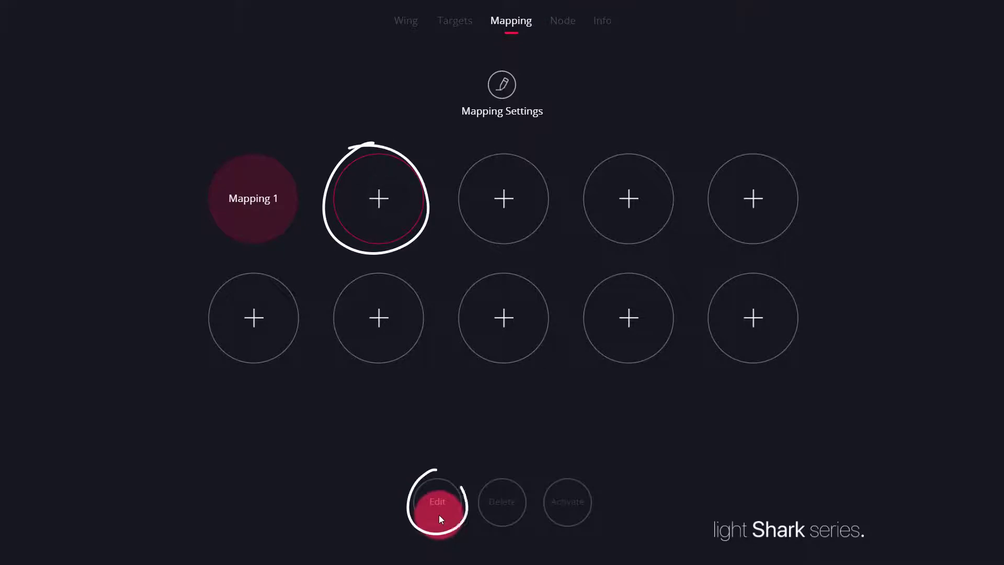
left_click(438, 515)
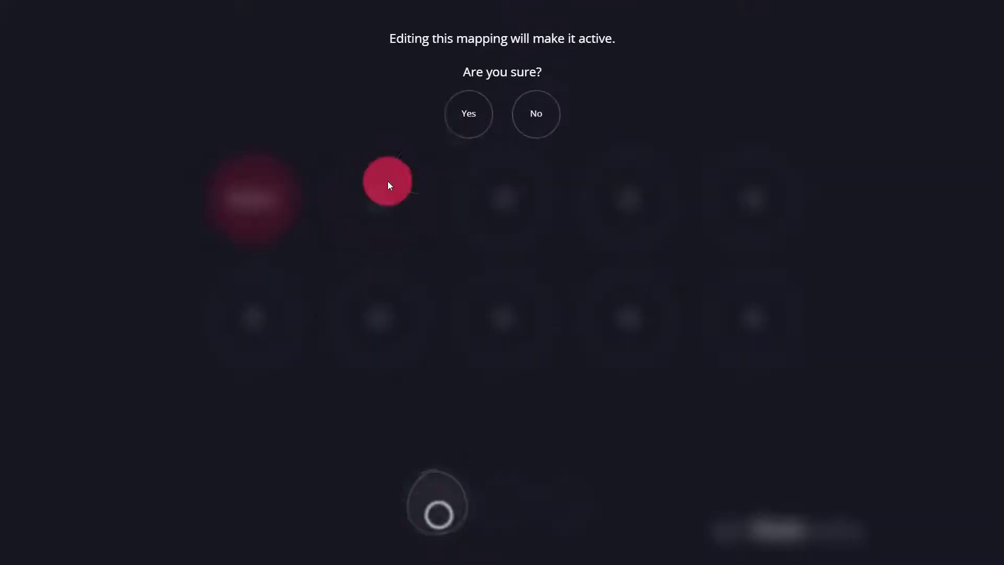
left_click(469, 114)
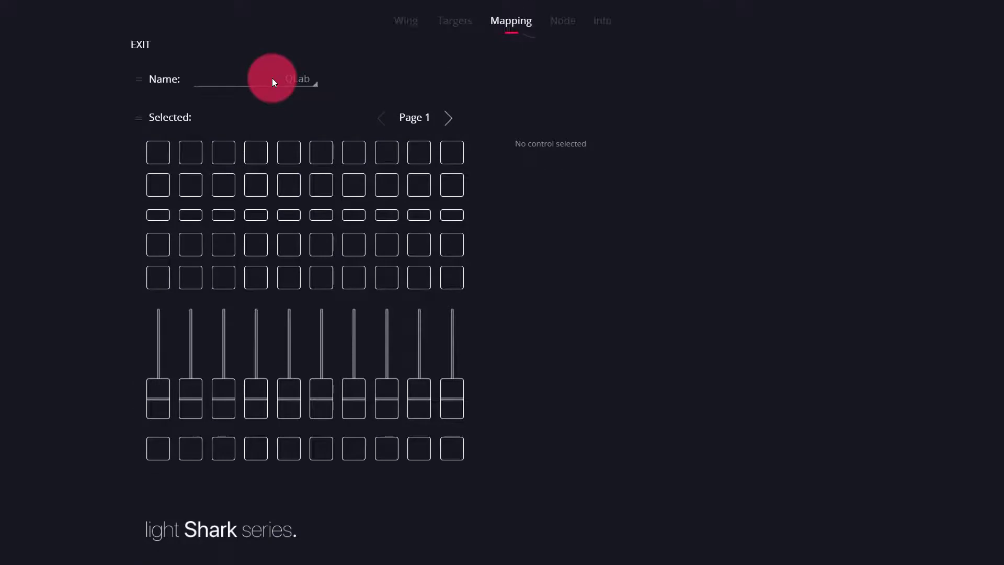
Step: Assign the Figure53 QLab4_osc Control action Go to Button 1 on Page 1 of the mapping
left_click(158, 401)
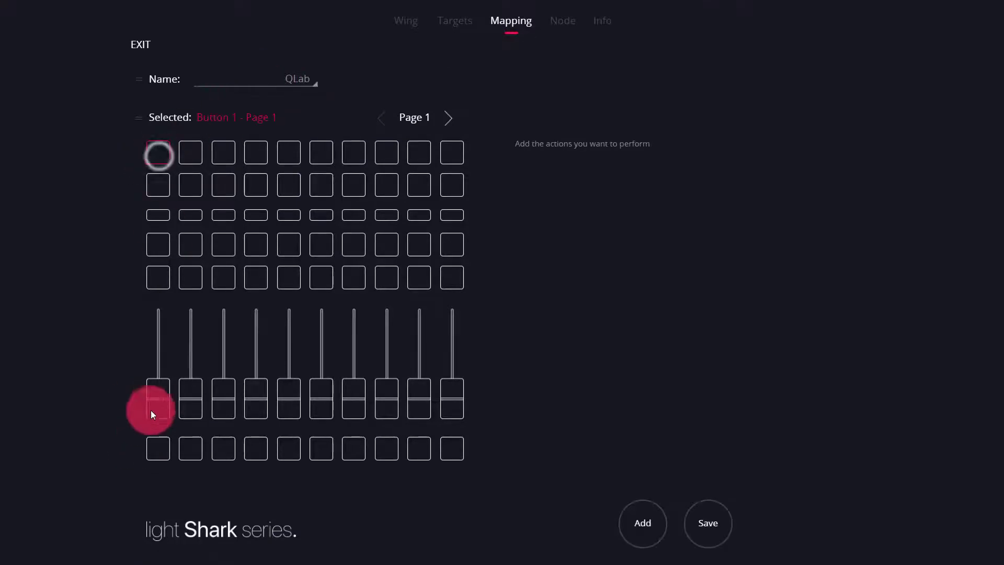
left_click(158, 147)
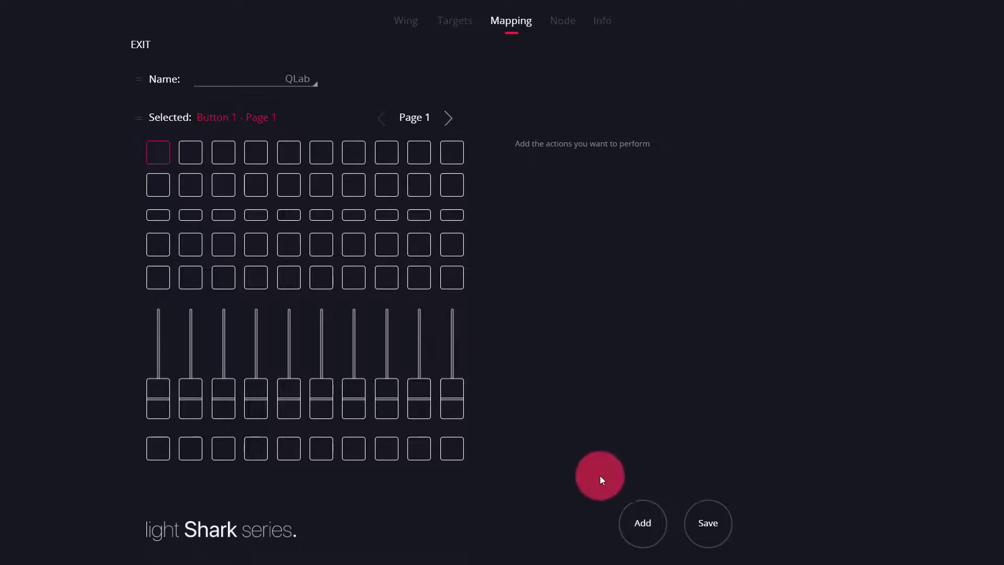
left_click(652, 524)
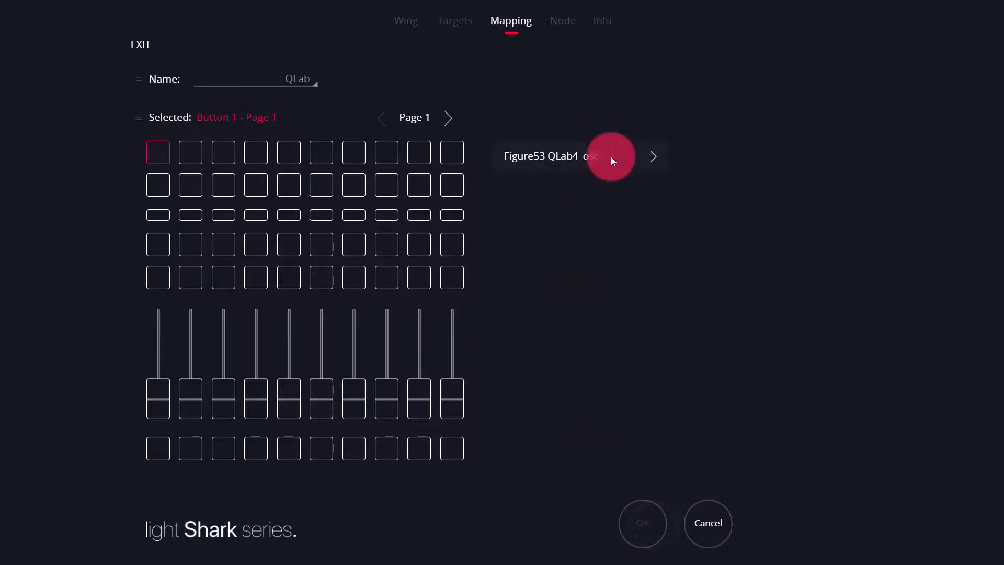
left_click(656, 156)
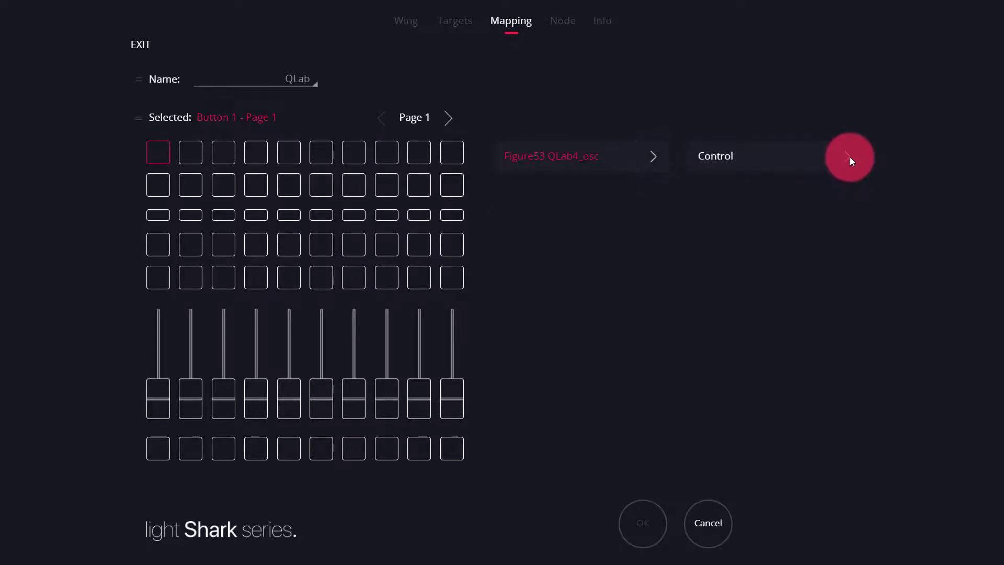
left_click(849, 157)
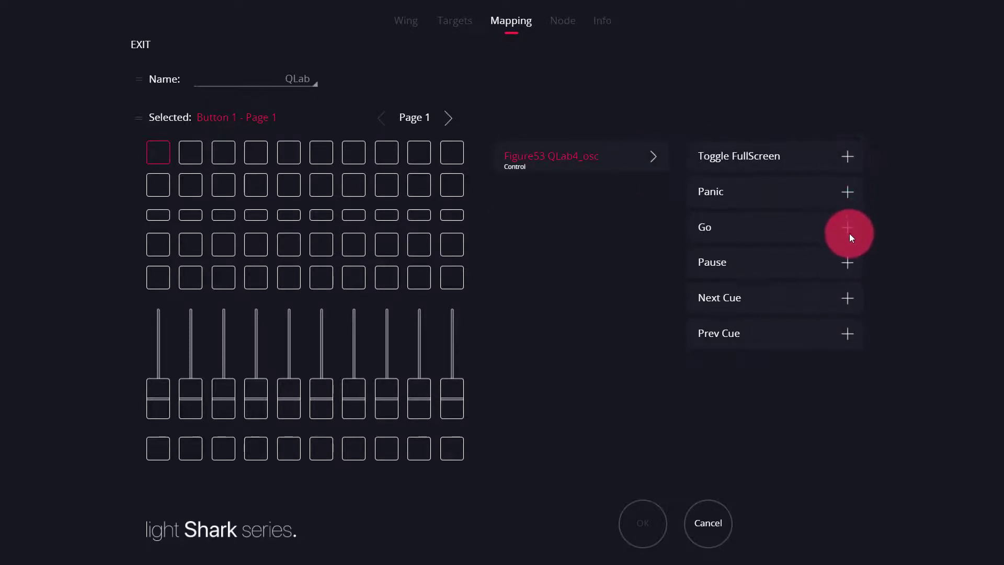
left_click(847, 230)
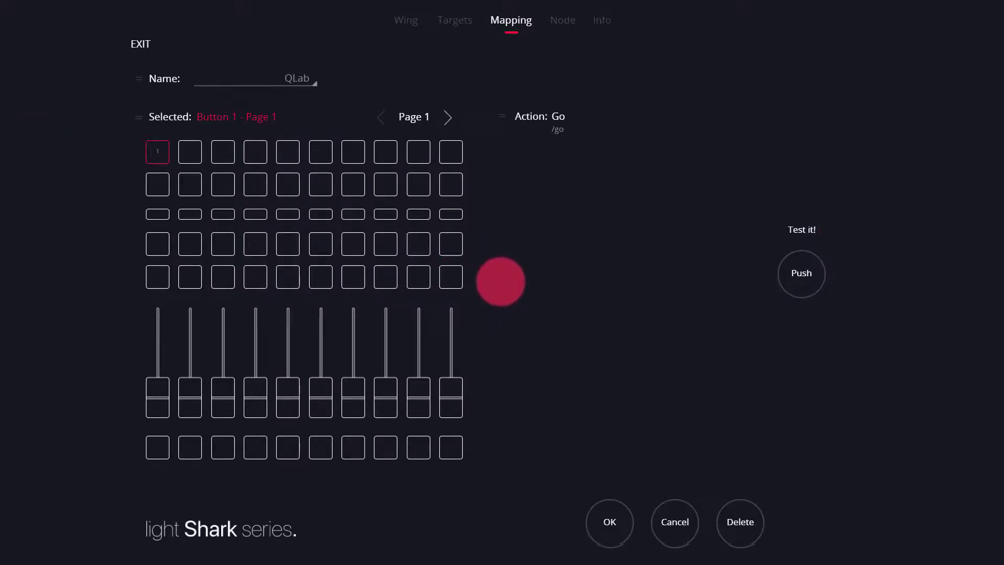
Step: Test Button 1's Go action against the QLab cue list and exit the mapping editor
left_click(500, 281)
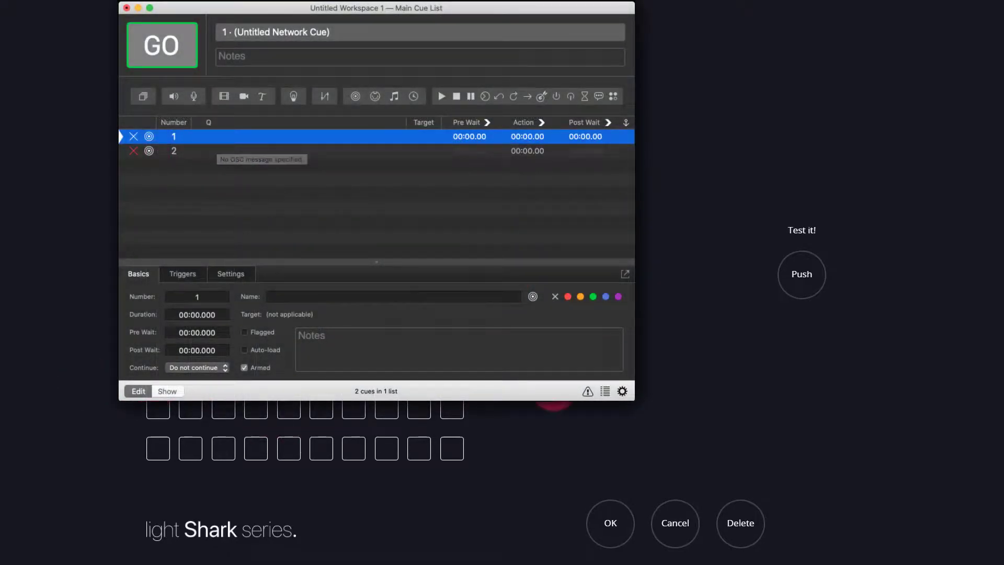
left_click(809, 266)
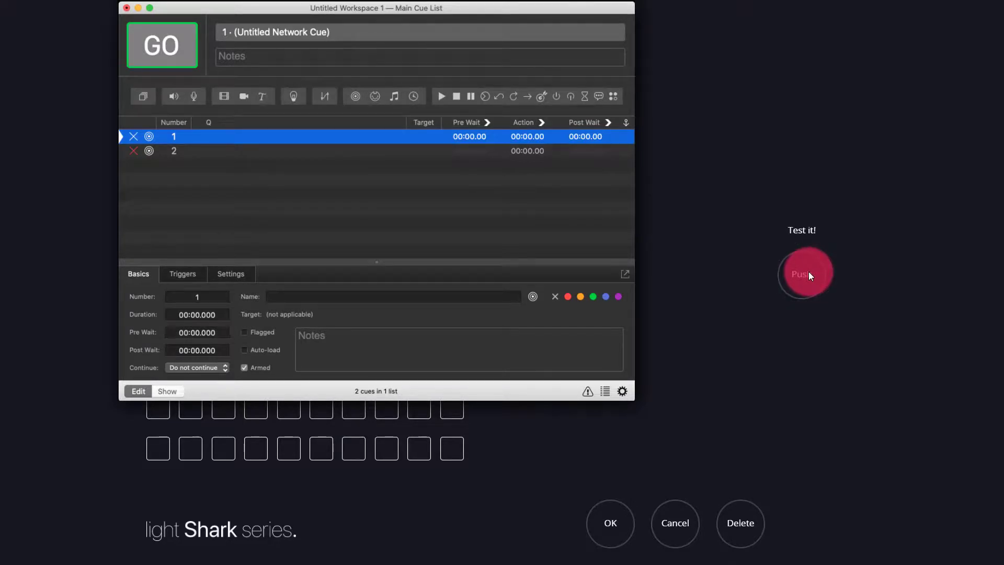
left_click(808, 272)
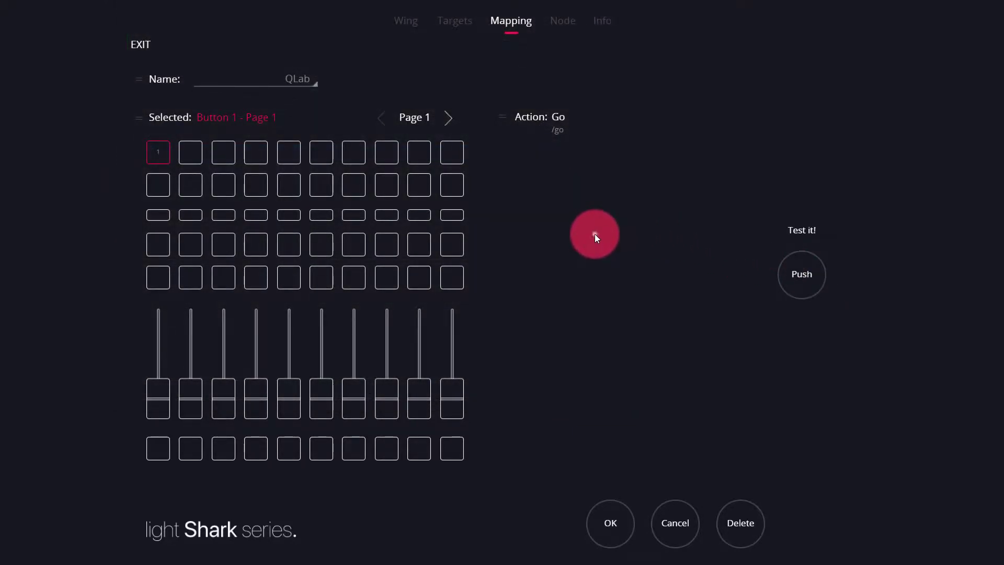
left_click(197, 153)
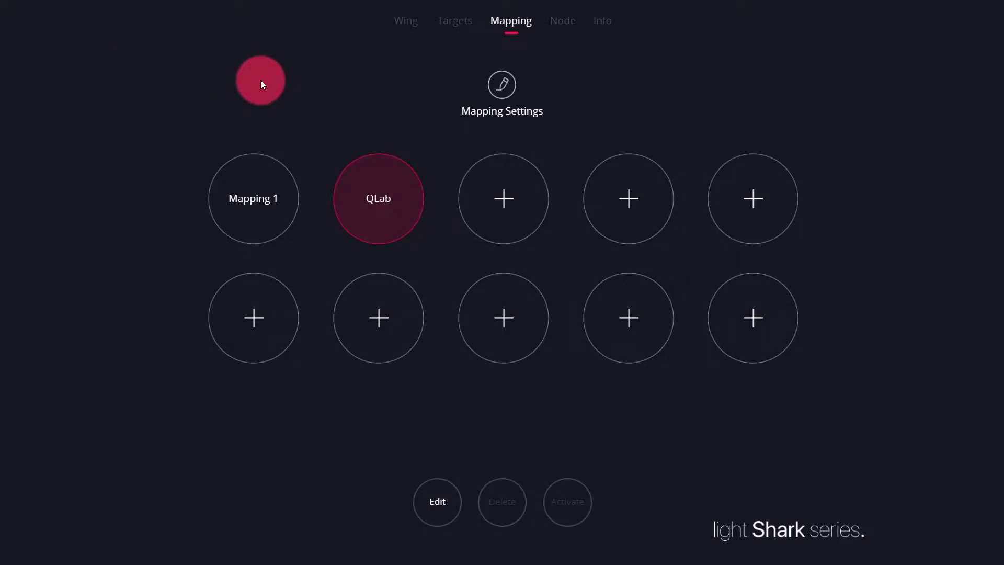
Step: Switch to QLab and set the Art-Net Lighting Network Interface in its preferences to Ethernet (en0) - 192.168.0.121
left_click(548, 24)
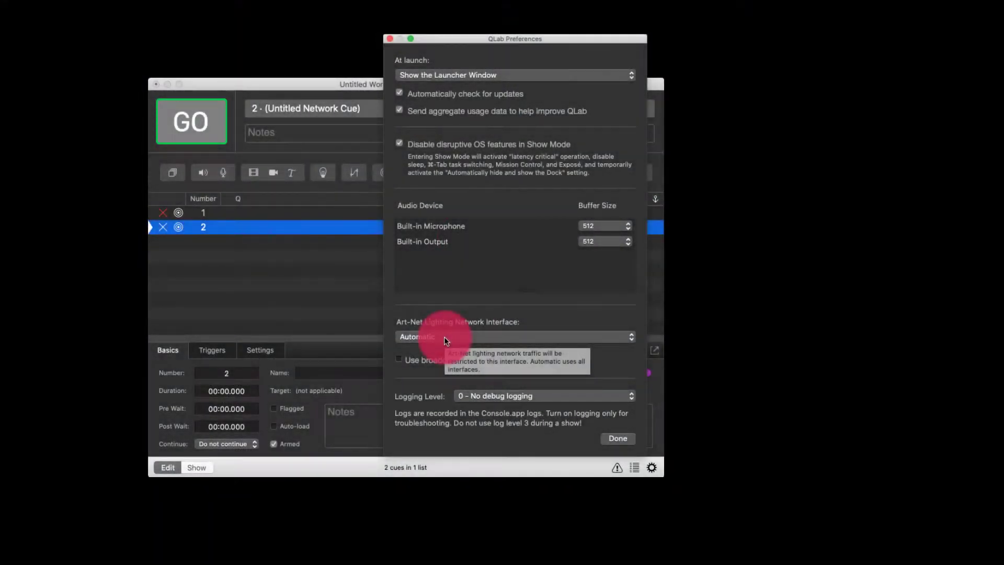
left_click(446, 337)
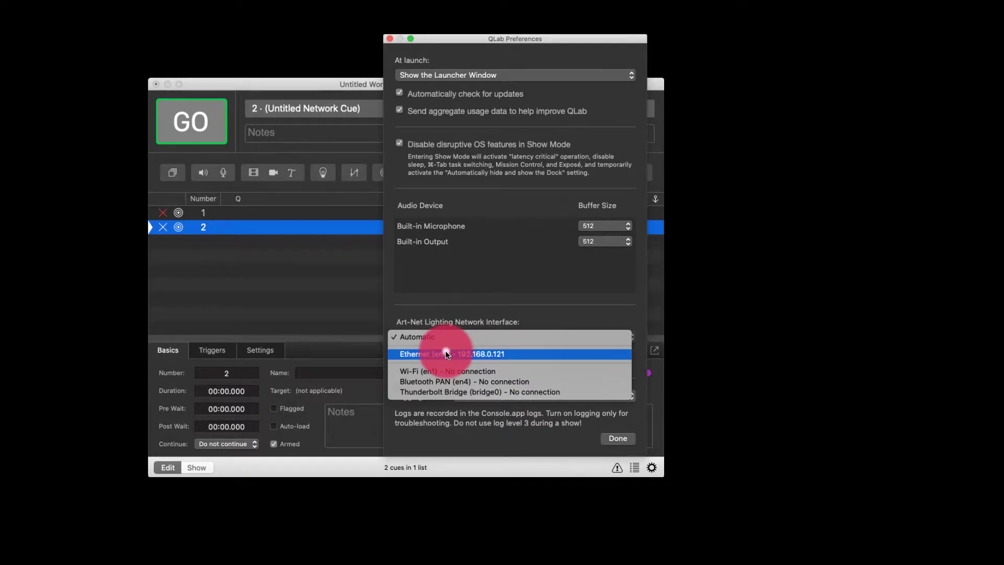
left_click(446, 353)
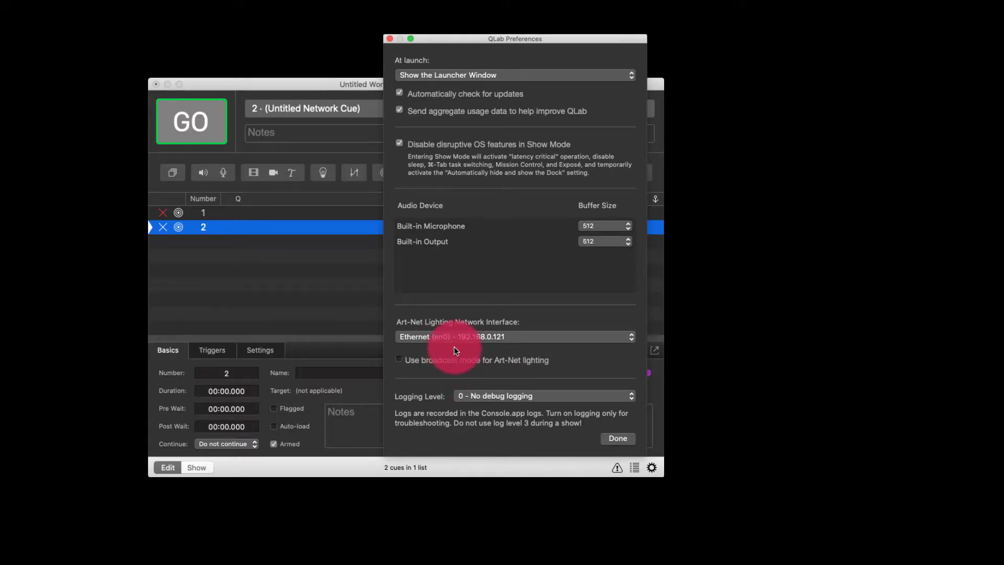
mouse_move(454, 363)
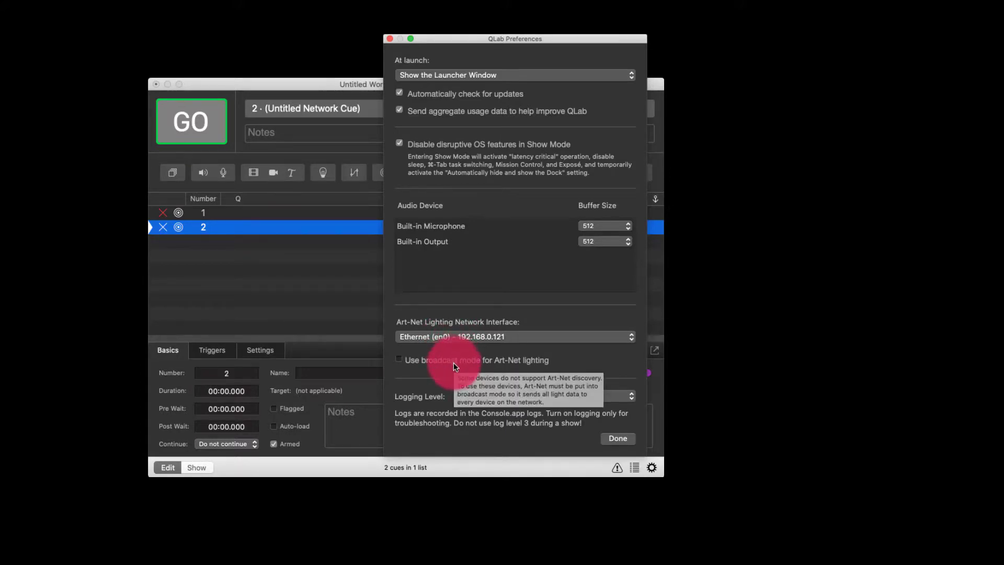
left_click(614, 442)
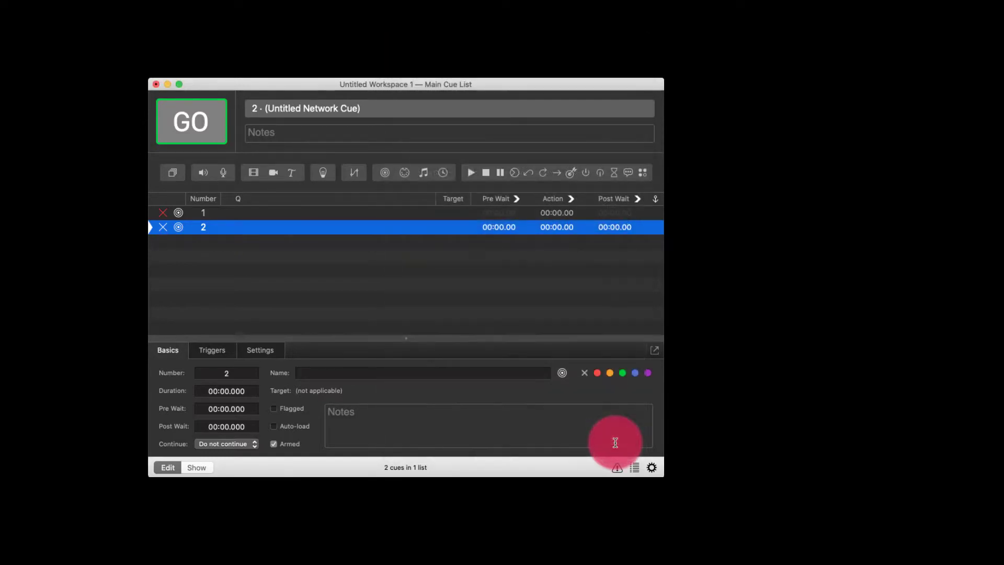
Step: Switch back to the LS-Wing node settings and set the node's IP address to 192.168.0.150
left_click(354, 299)
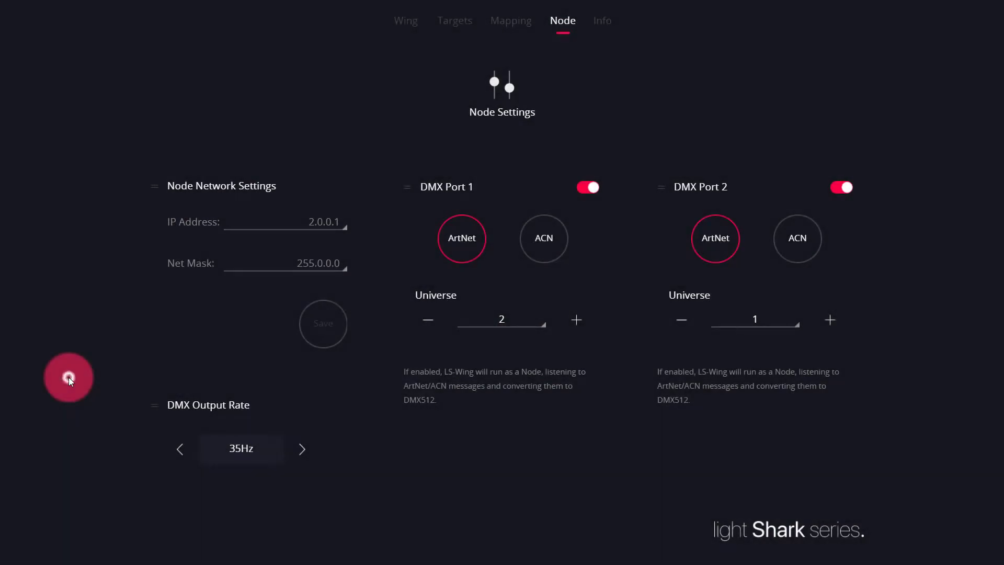
left_click_drag(293, 197, 348, 223)
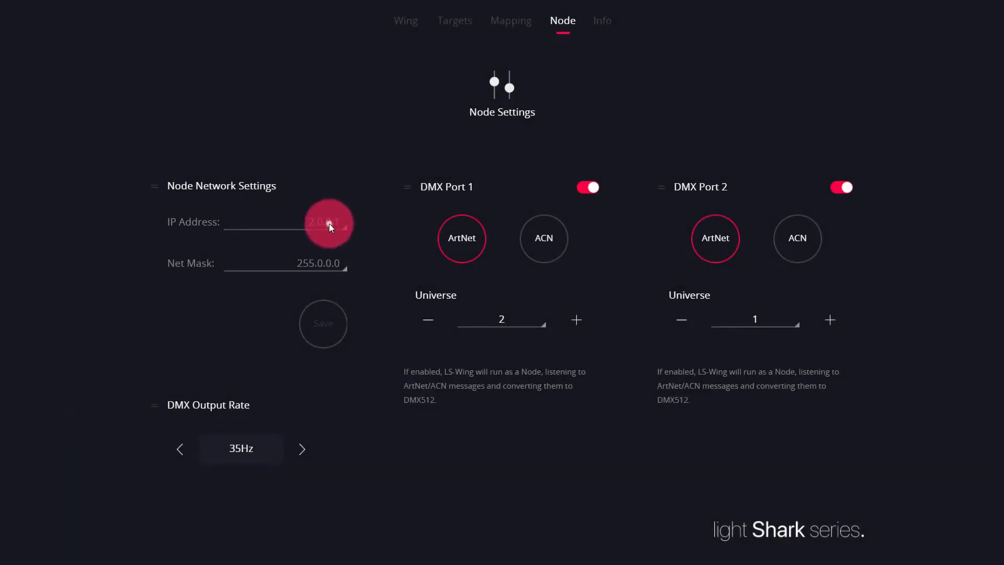
left_click(328, 224)
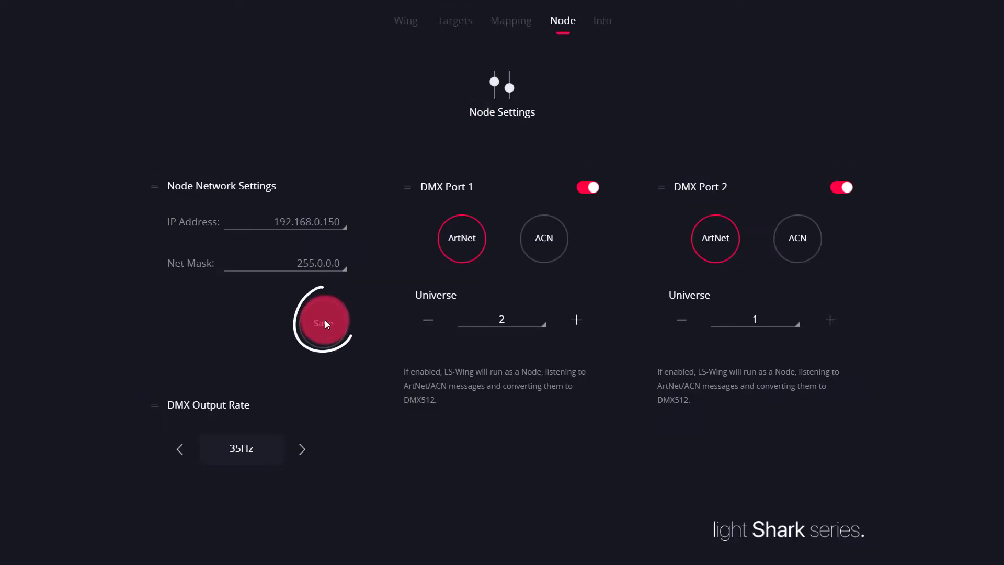
Step: Set DMX Port 1 to universe 1 and DMX Port 2 to universe 2, and save the node network settings
left_click(463, 253)
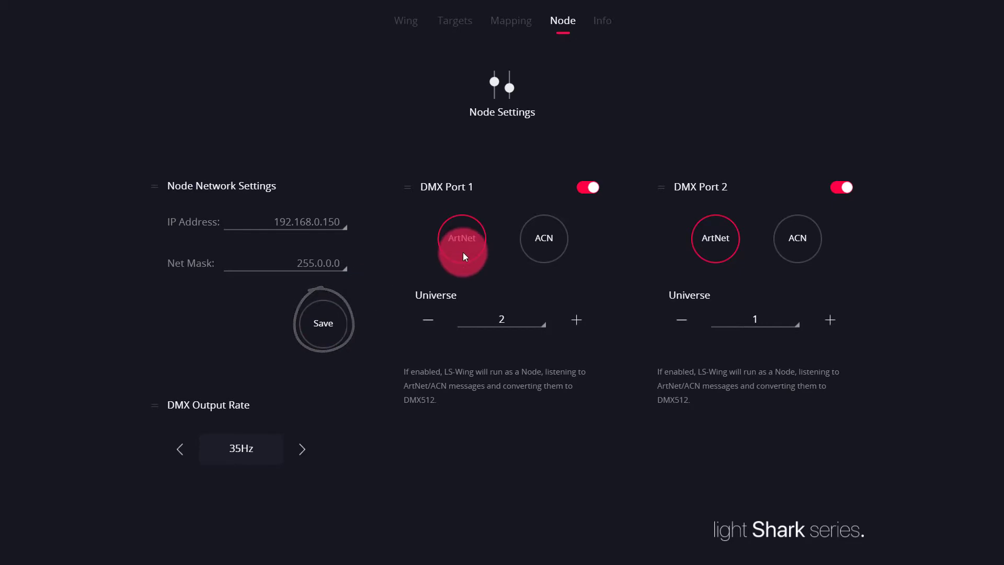
left_click(437, 323)
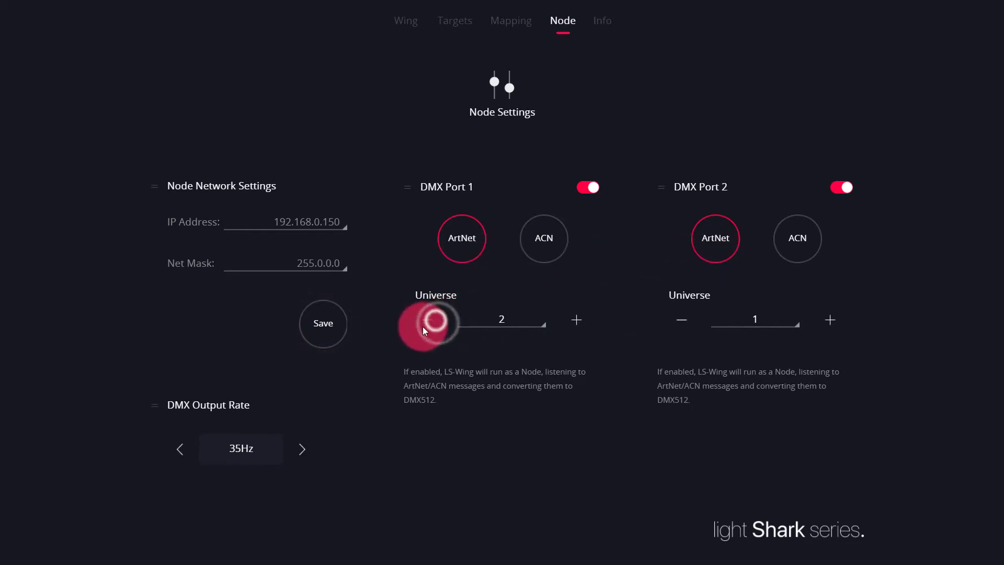
left_click(832, 315)
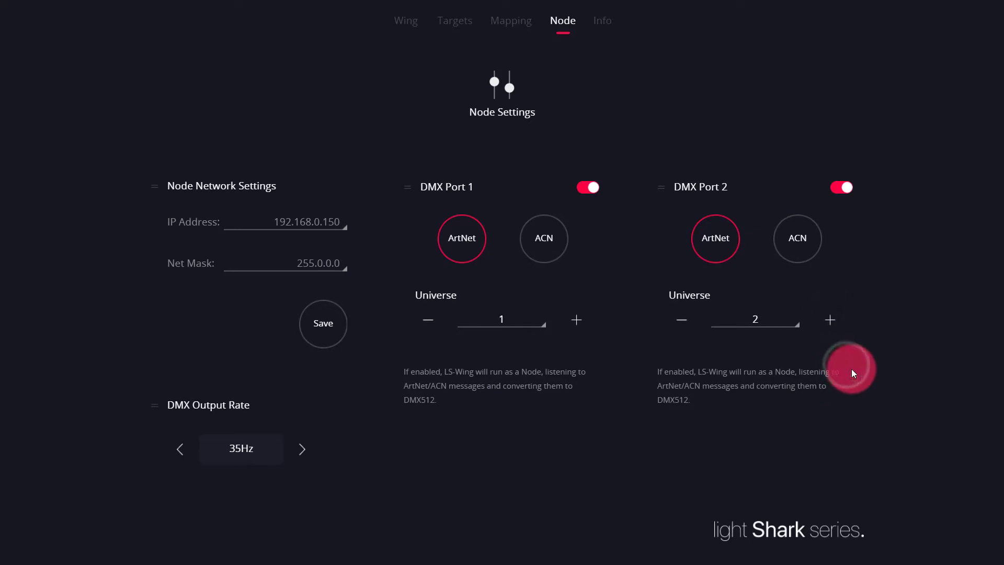
left_click(319, 317)
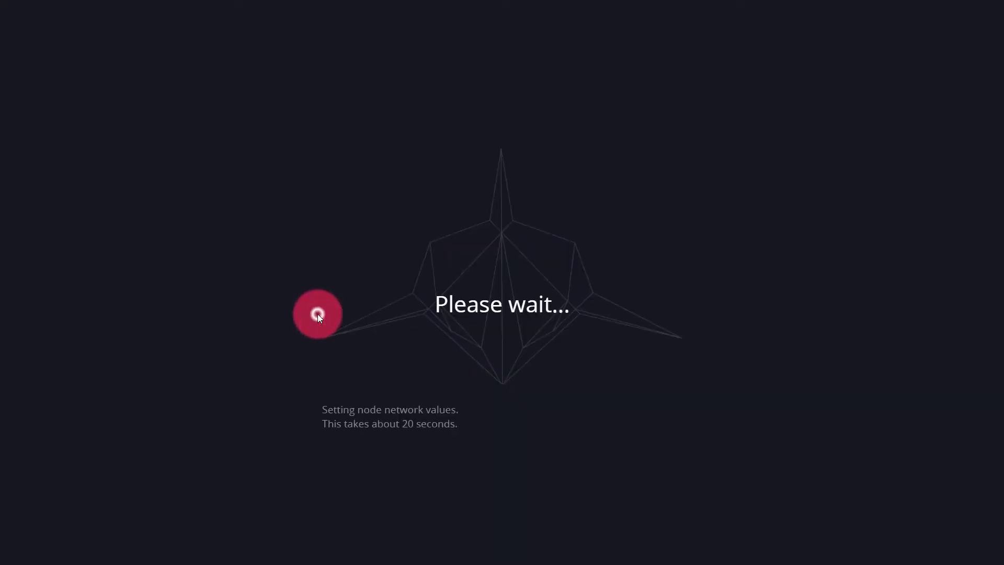